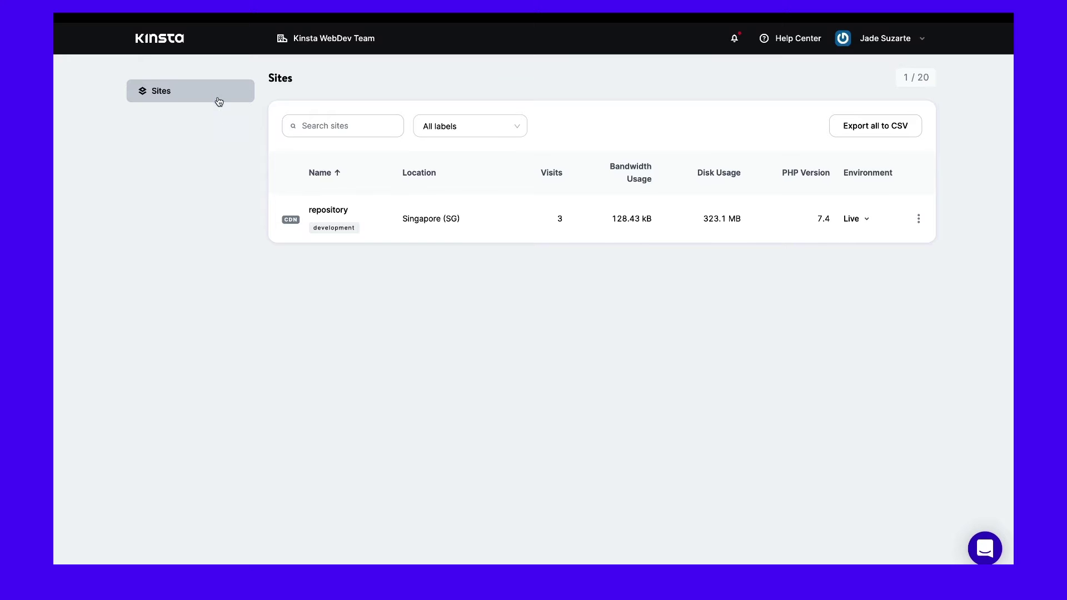
# - Start restoring the repository site's daily backup from Oct 22, 2022, 8:51 PM to the Live environment
pyautogui.click(332, 211)
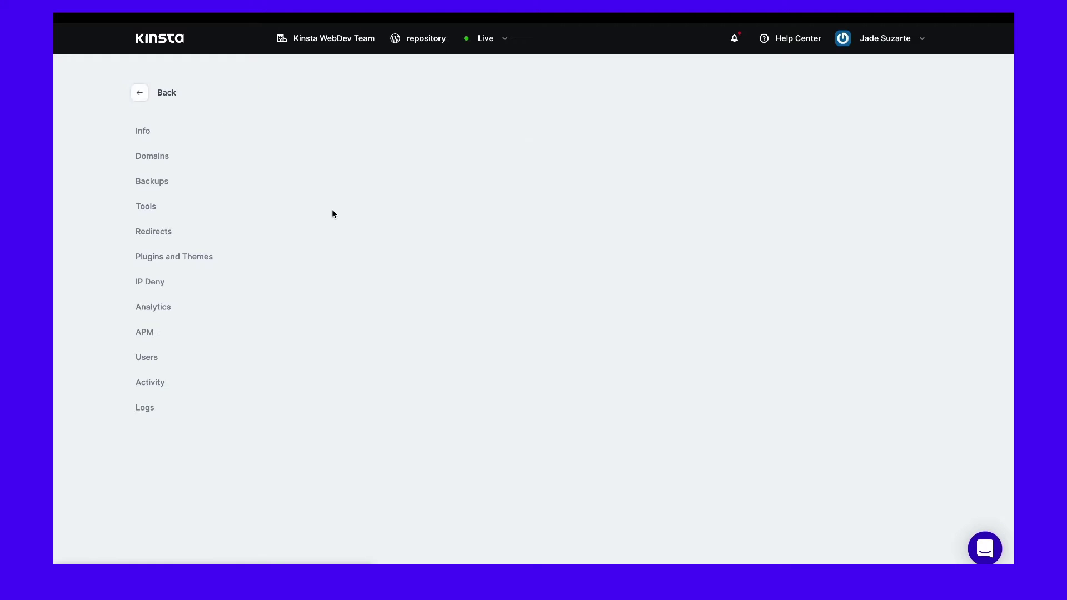
pyautogui.click(161, 181)
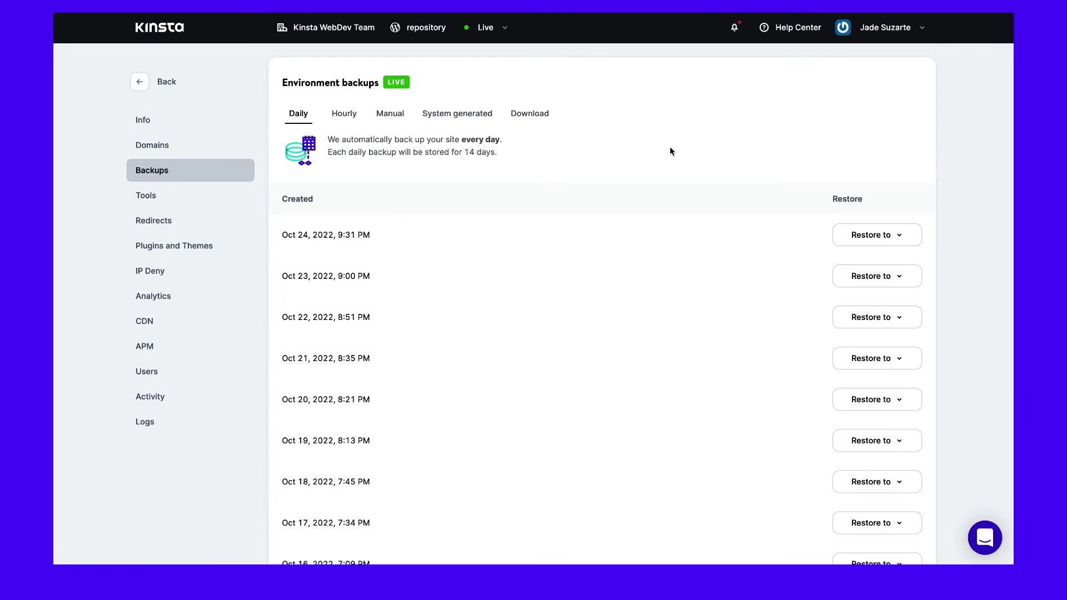
pyautogui.scroll(-1, 681, 262)
pyautogui.scroll(-1, 681, 262)
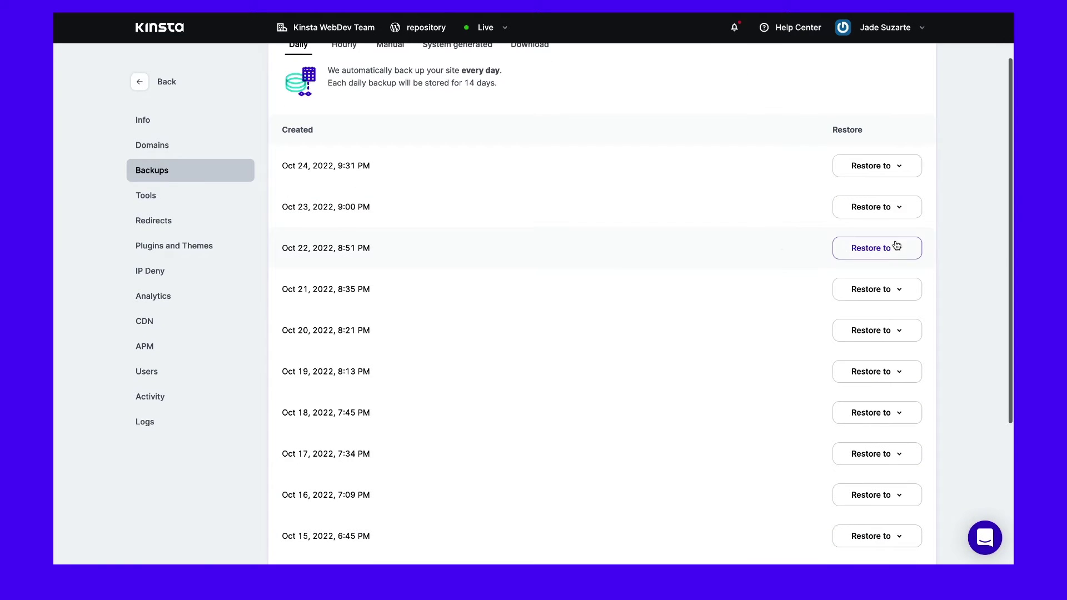
pyautogui.click(896, 253)
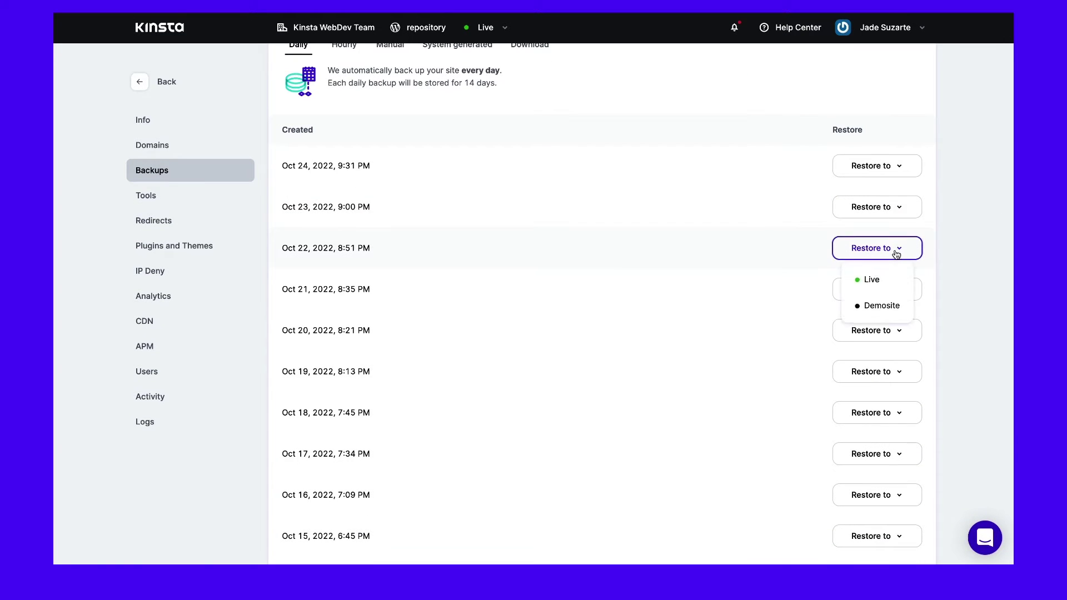
pyautogui.click(887, 284)
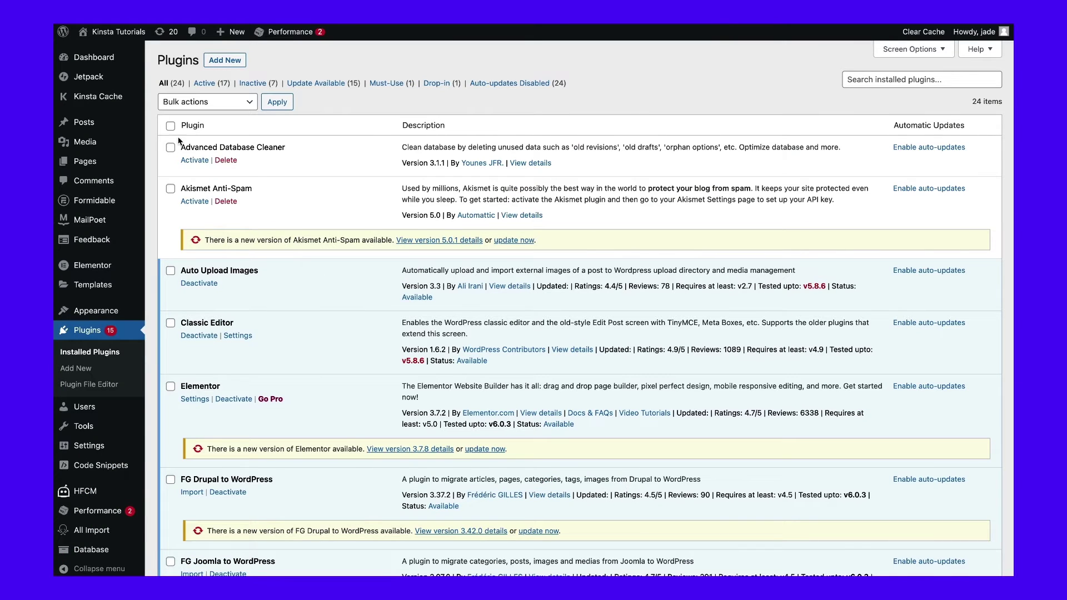
# - Deactivate all installed WordPress plugins at once with a bulk action
pyautogui.click(201, 105)
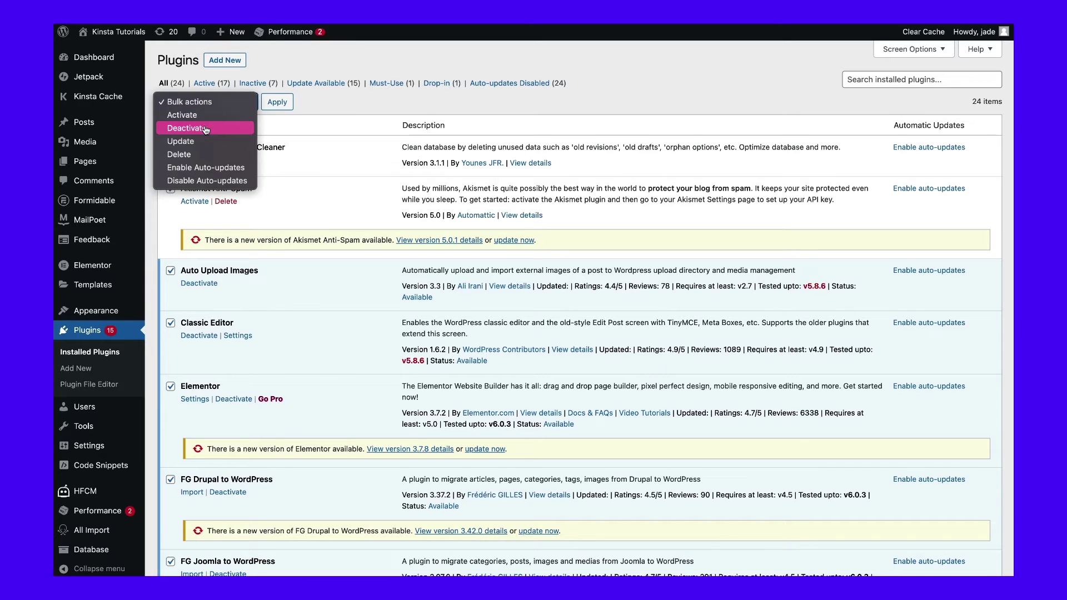
pyautogui.click(222, 129)
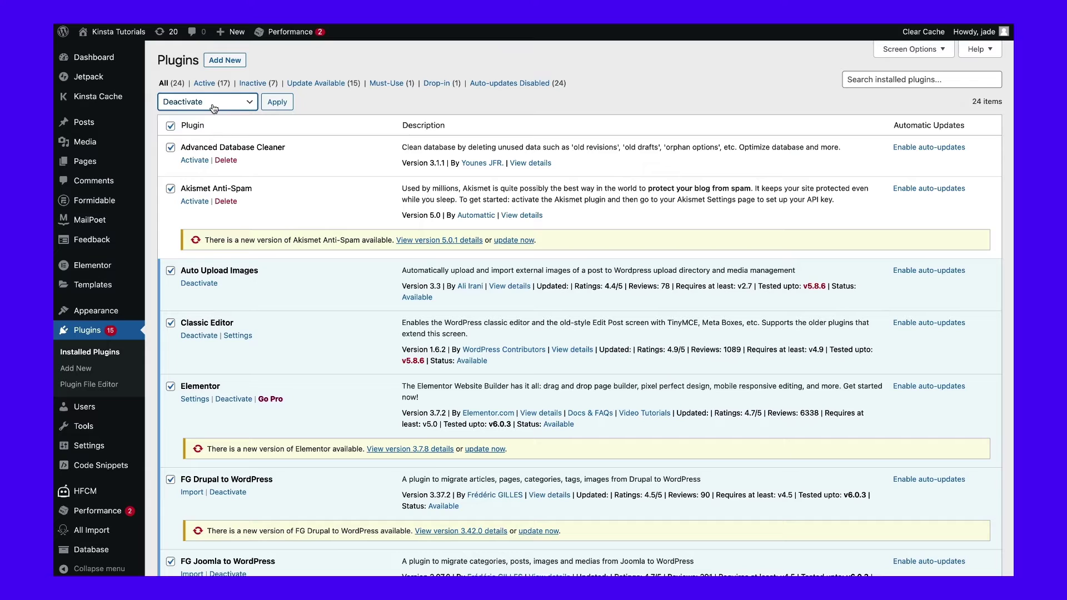
pyautogui.click(274, 103)
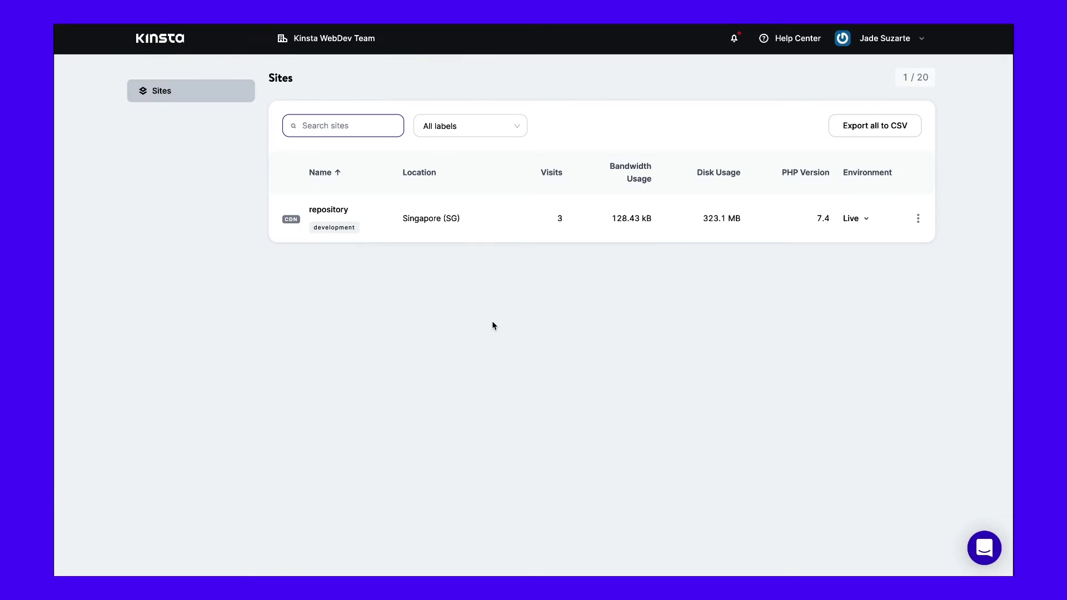
# - Switch to MyKinsta and examine the repository site's access.log in the log viewer
pyautogui.click(339, 216)
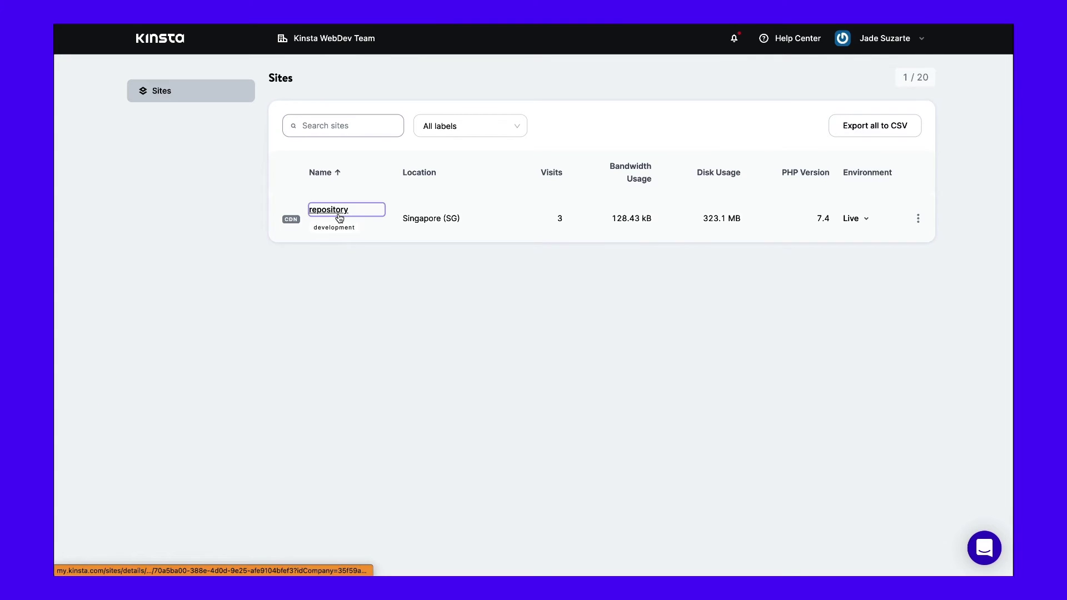
pyautogui.click(202, 432)
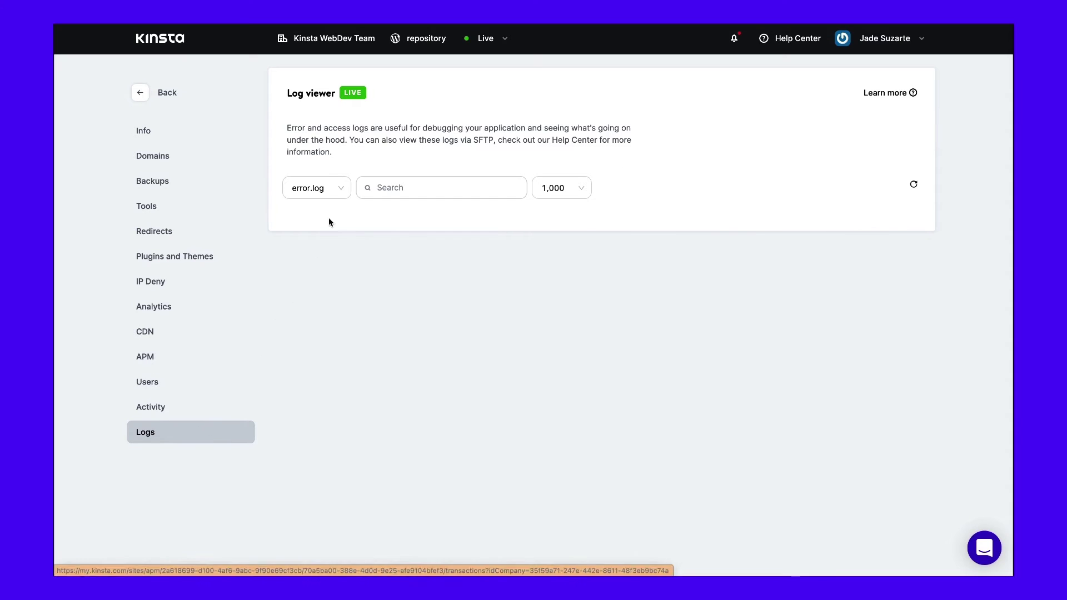
pyautogui.click(345, 188)
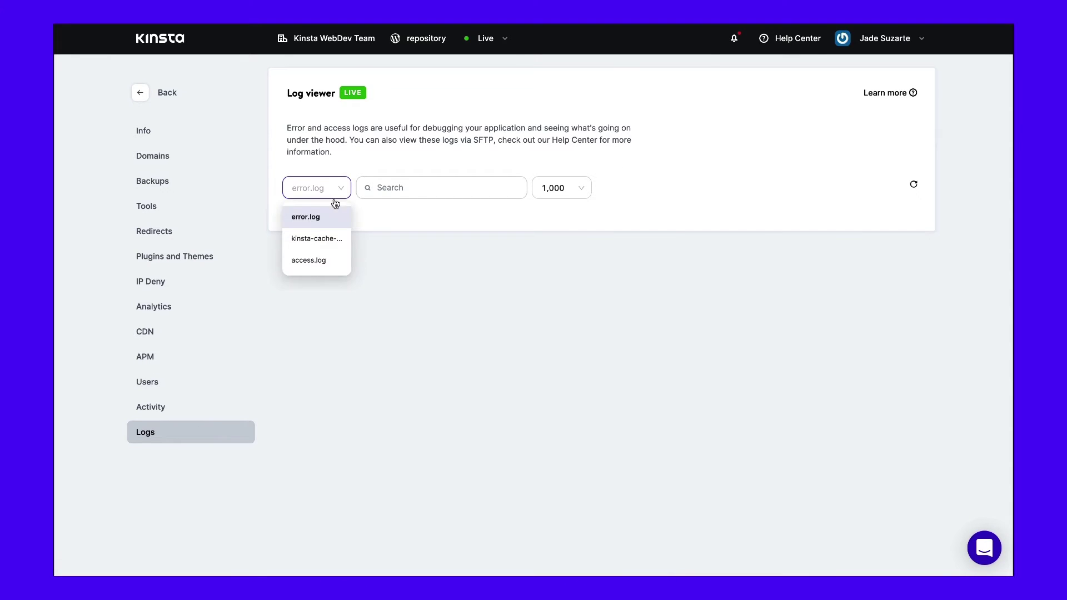
pyautogui.click(325, 262)
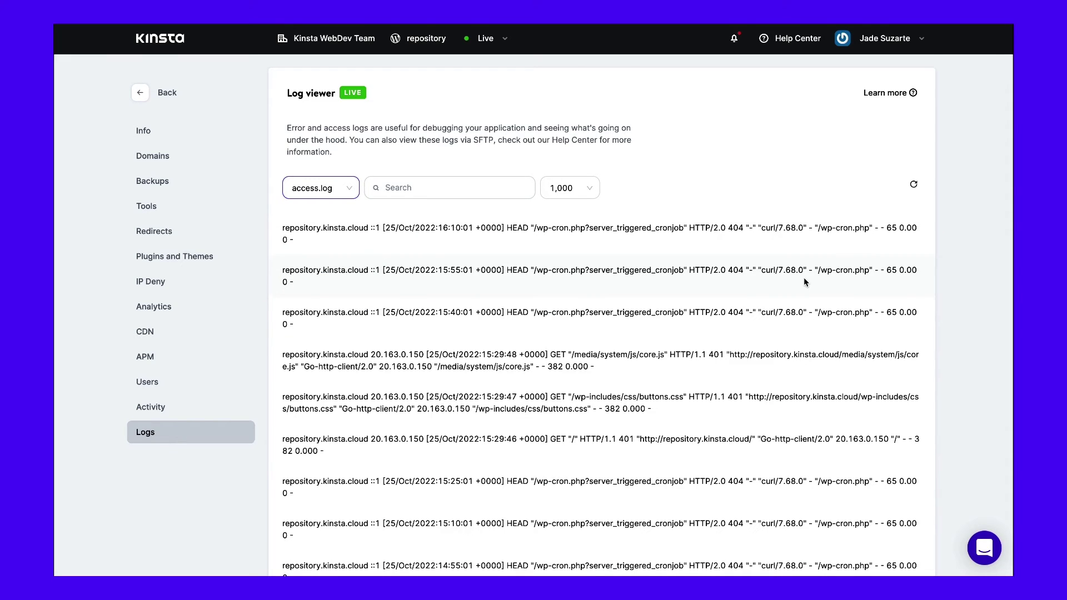
pyautogui.scroll(-10, 803, 282)
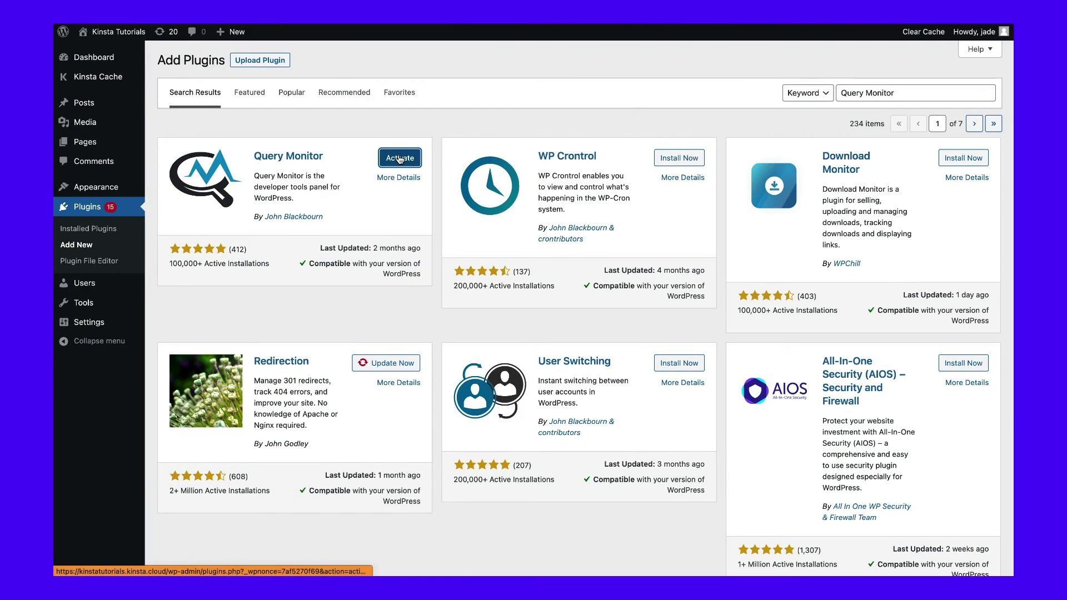
# - Switch to WordPress, activate the Query Monitor plugin and view its HTTP API Calls report
pyautogui.click(400, 158)
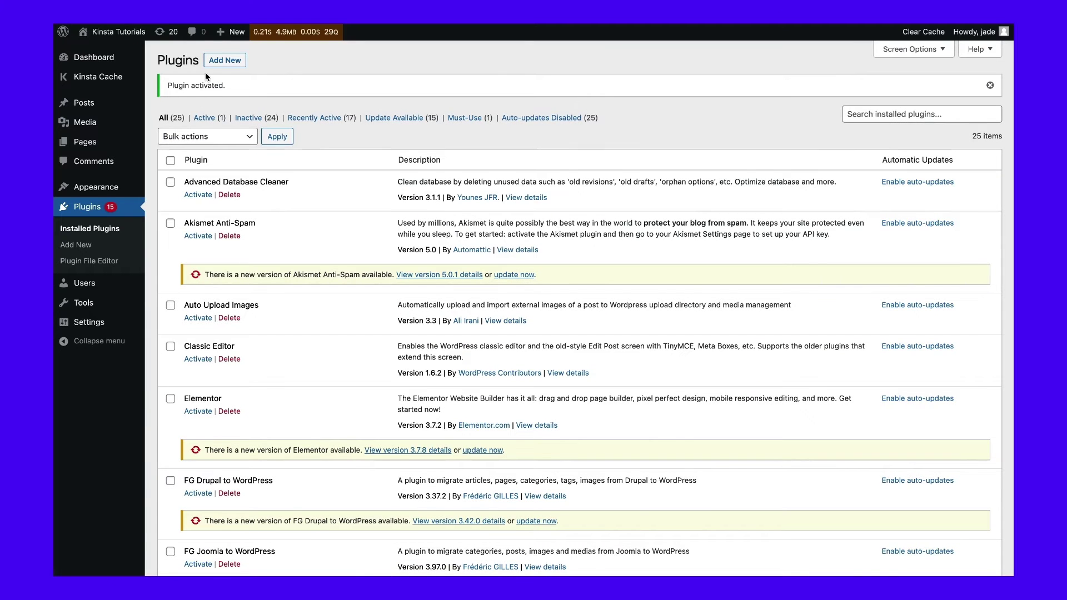
pyautogui.click(278, 37)
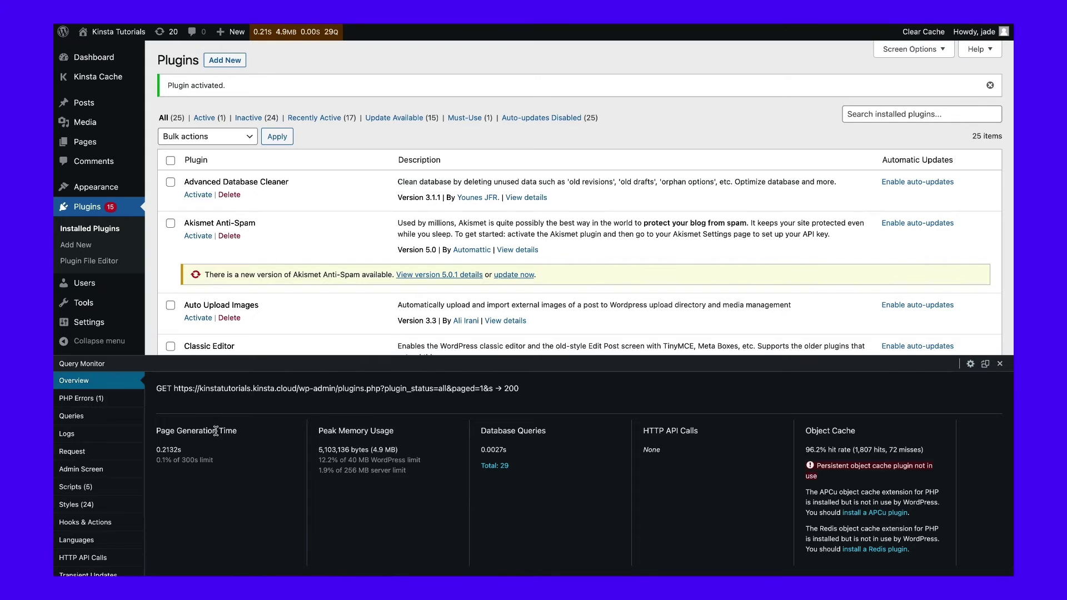
pyautogui.click(89, 558)
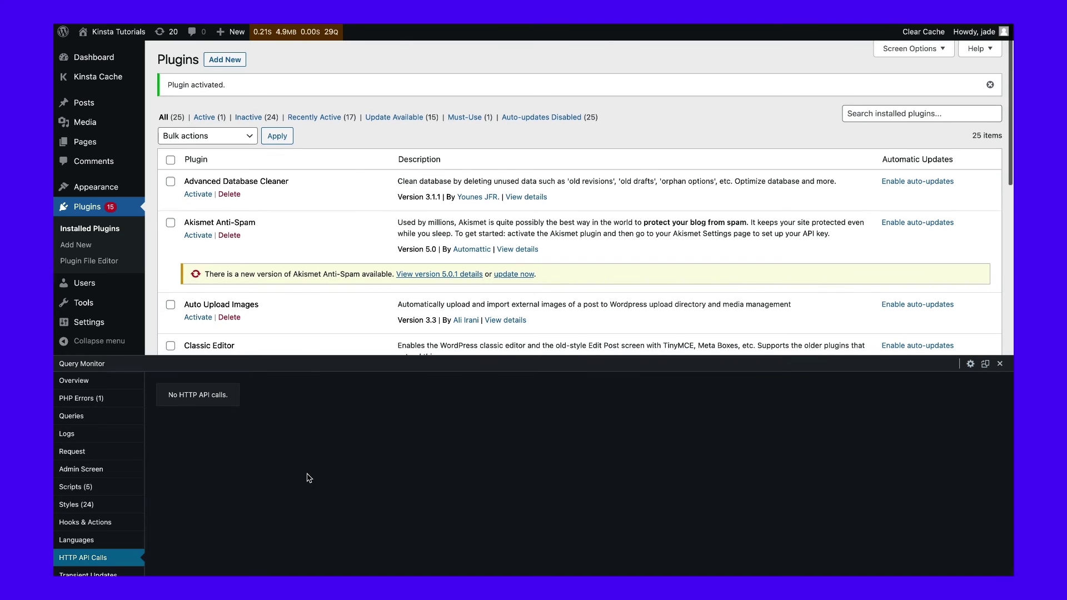
pyautogui.scroll(-3, 305, 476)
pyautogui.scroll(4, 305, 476)
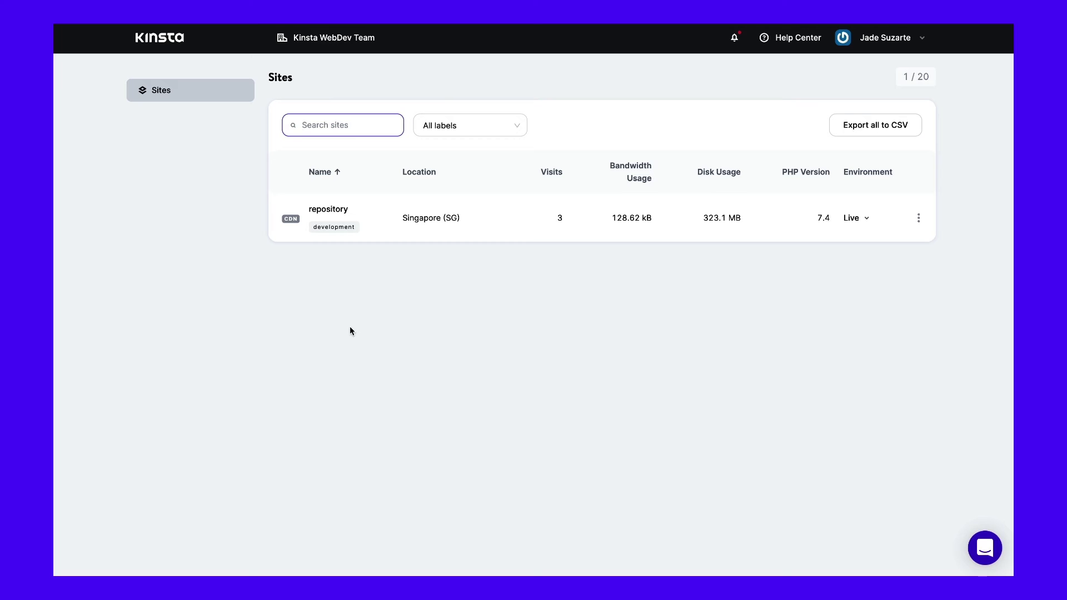
# - Switch to MyKinsta, open the repository site's SFTP/SSH details and copy the SFTP password
pyautogui.click(329, 209)
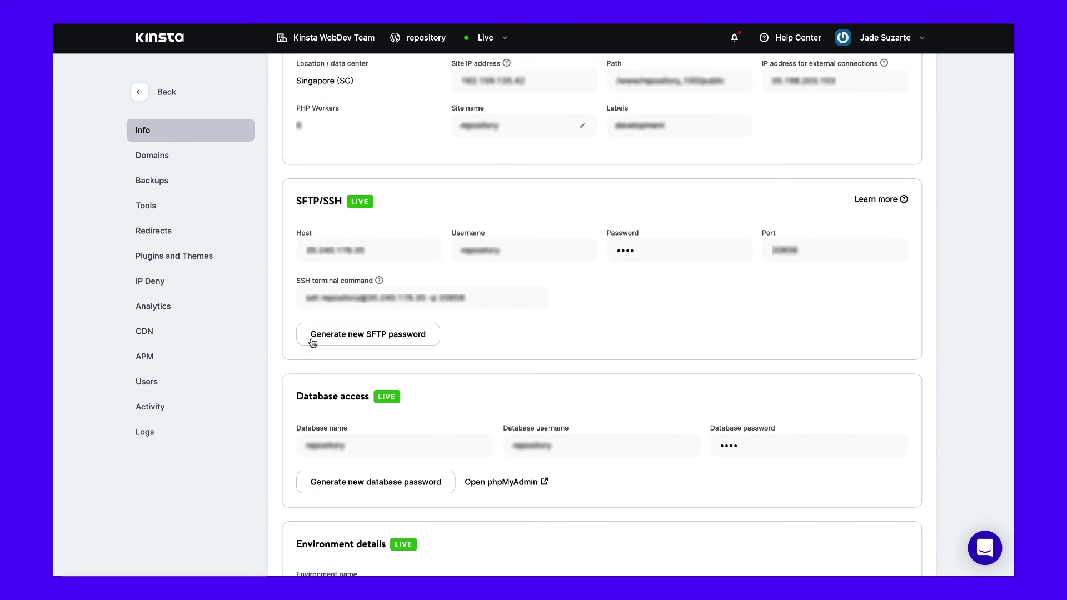
pyautogui.tripleClick(309, 202)
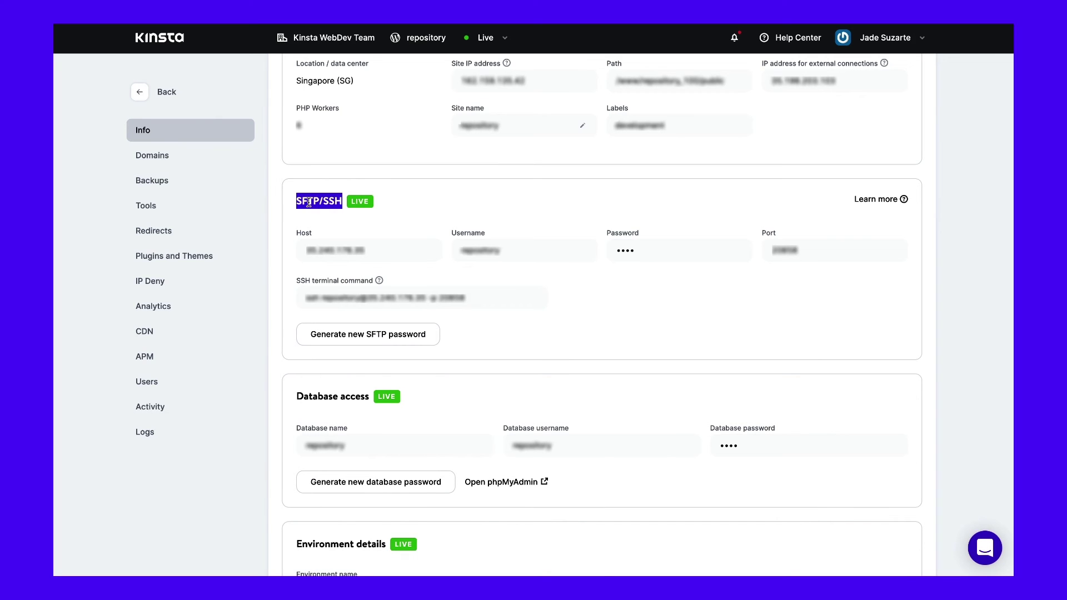
pyautogui.click(468, 211)
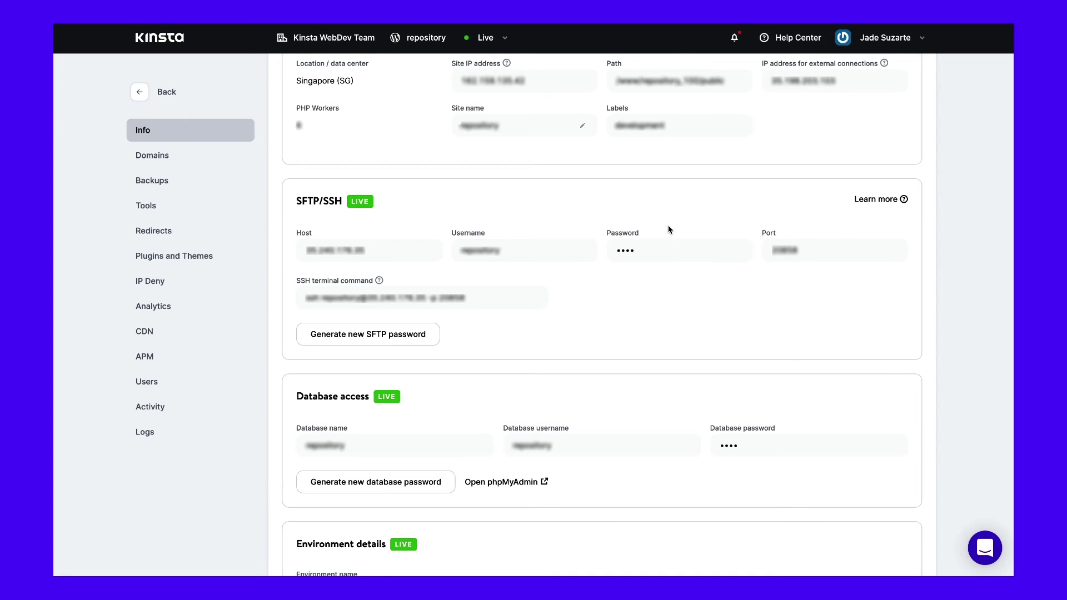
pyautogui.moveTo(662, 251)
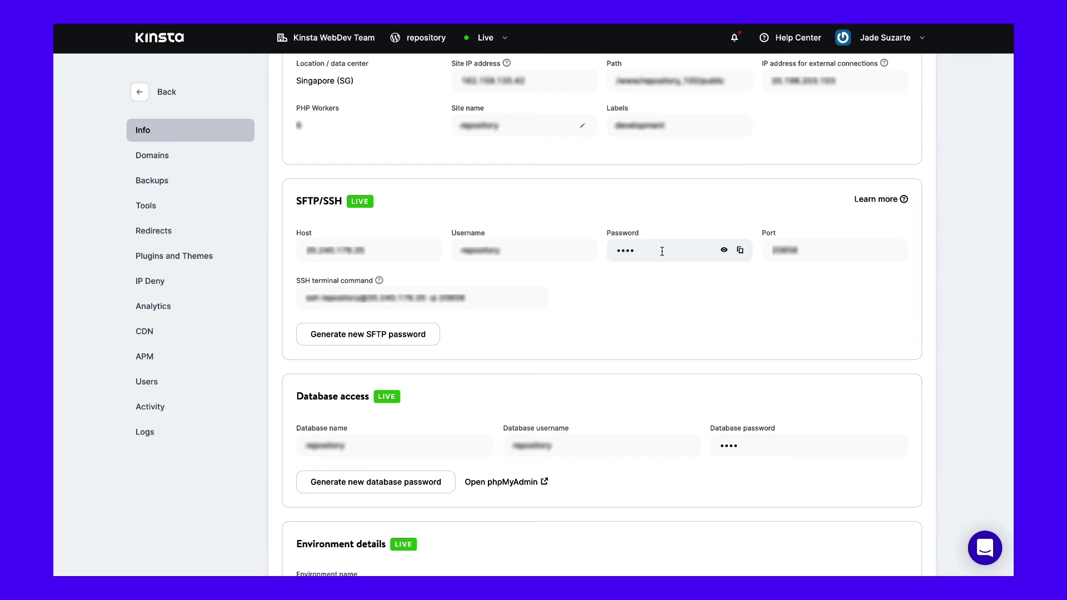
pyautogui.moveTo(817, 253)
pyautogui.click(740, 250)
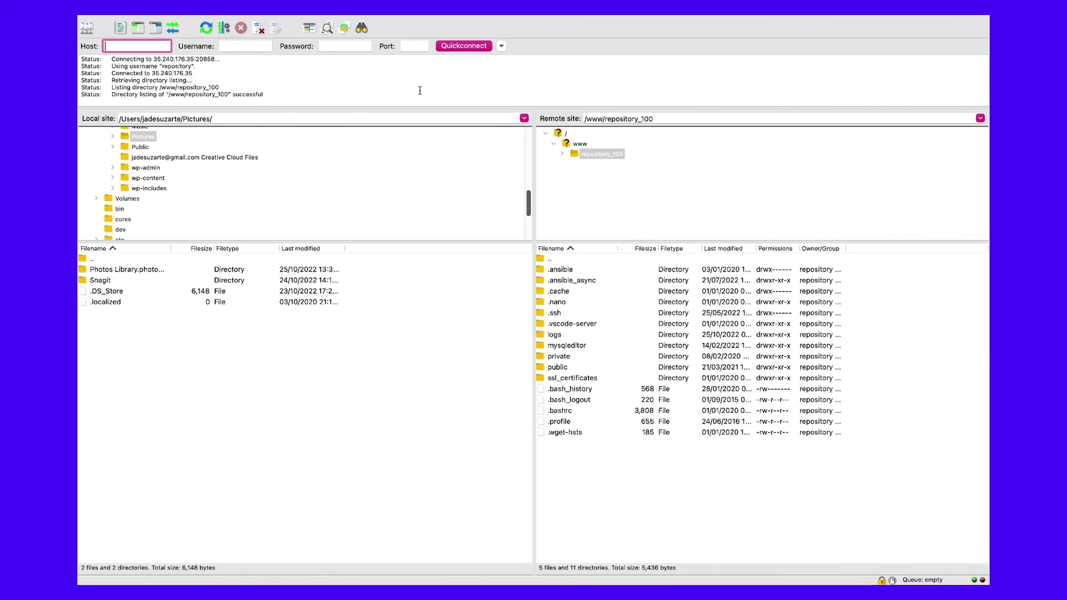
# - Switch to FileZilla and create a new Site Manager entry using the SFTP - SSH File Transfer Protocol
pyautogui.moveTo(158, 20)
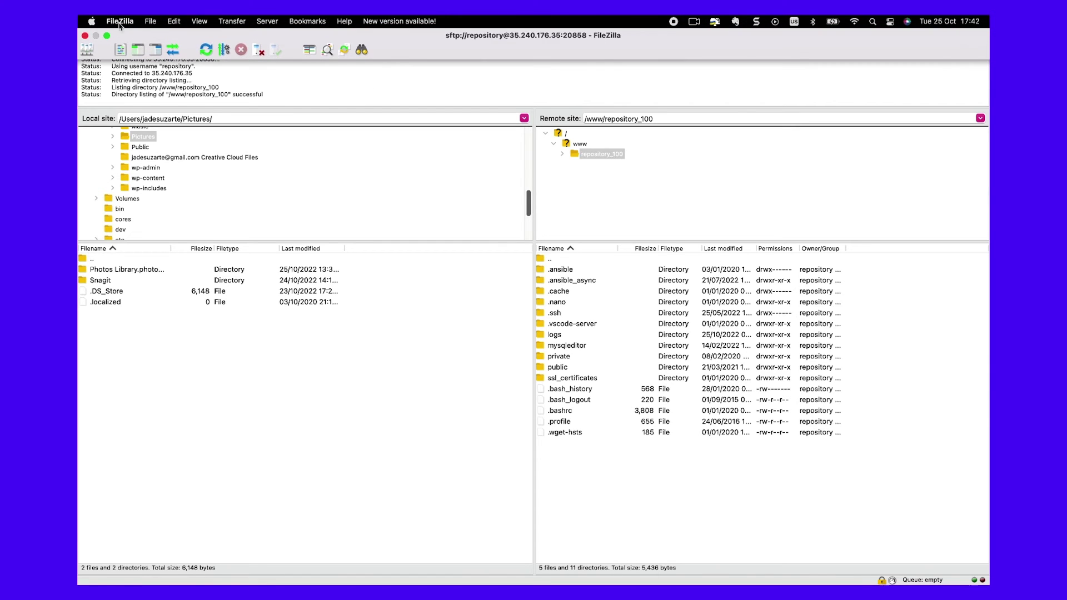
pyautogui.click(152, 22)
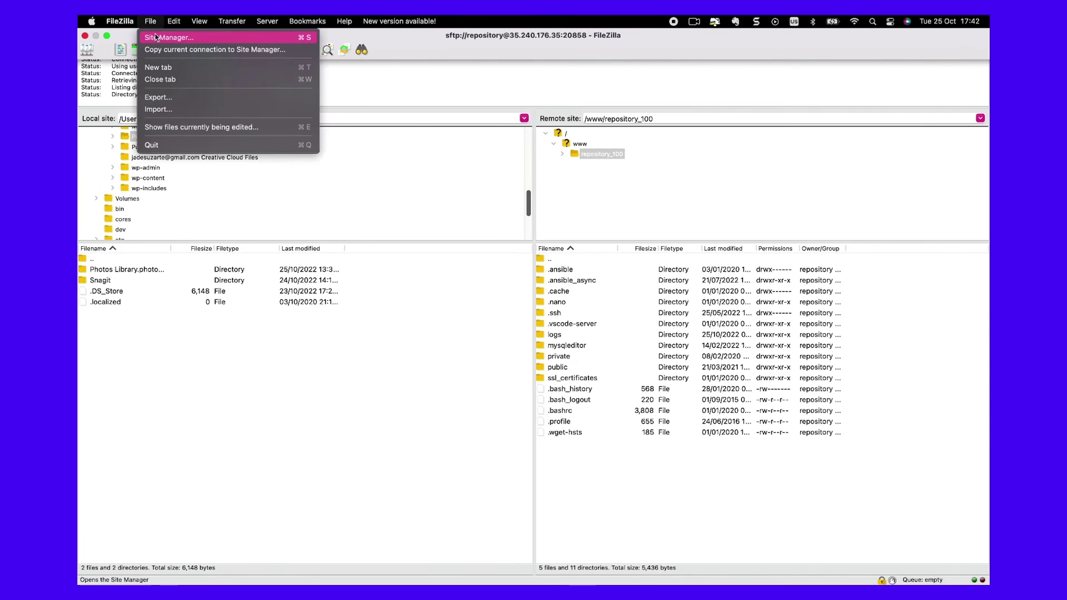
pyautogui.click(159, 37)
pyautogui.click(368, 381)
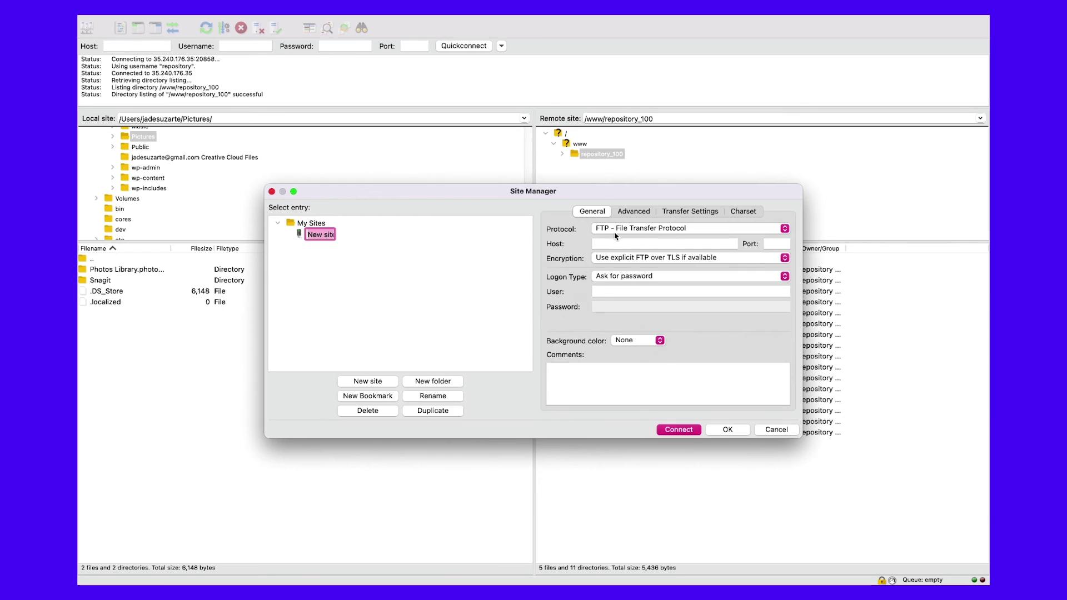
pyautogui.click(668, 235)
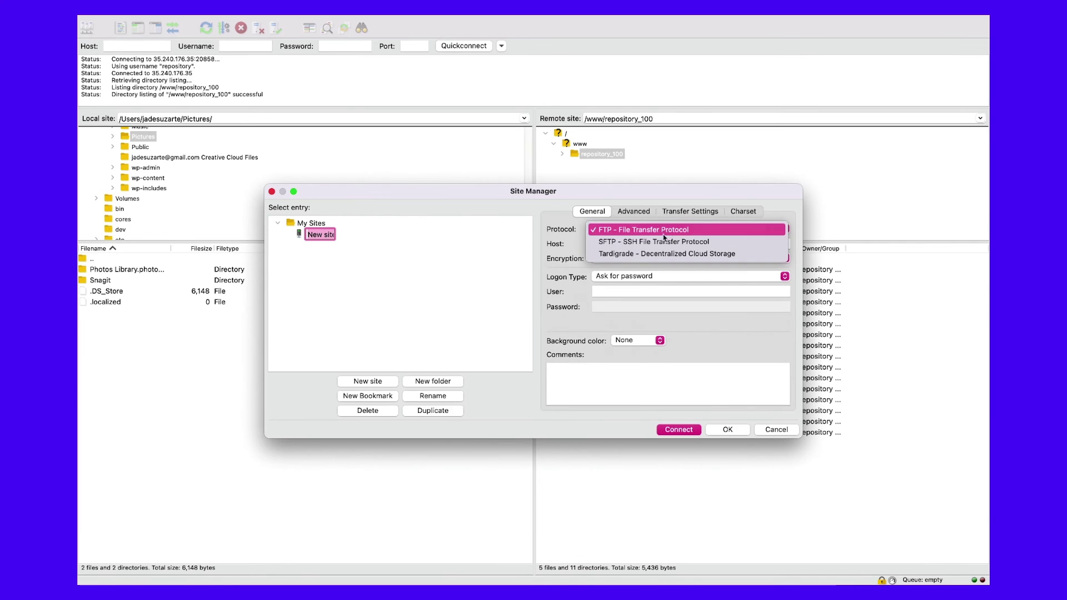
pyautogui.click(712, 248)
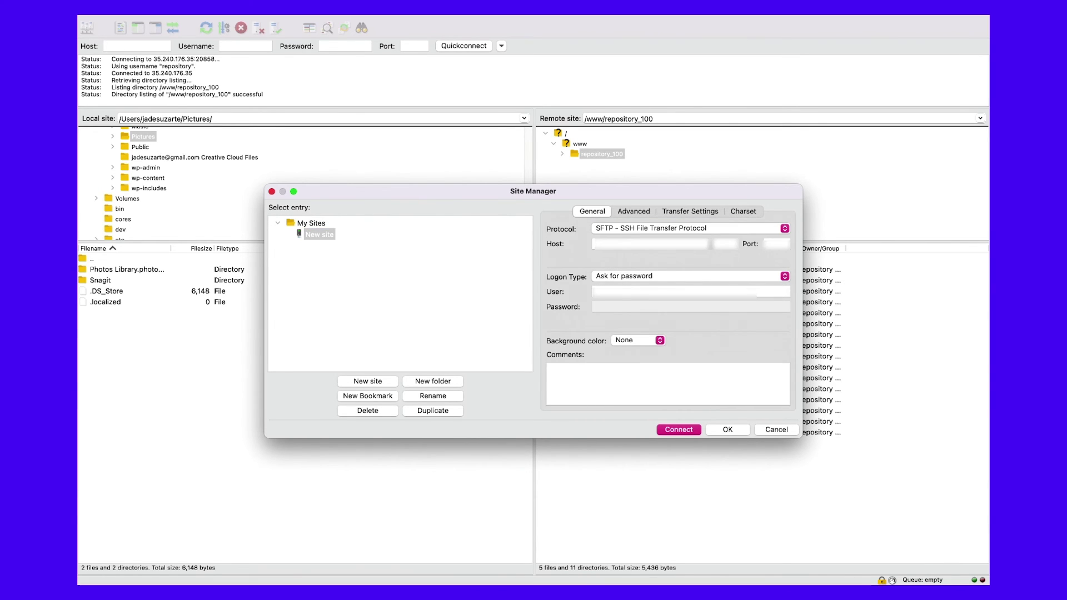
# - Fill in the new site entry's SFTP host address and port, and close the Site Manager
pyautogui.press('Tab')
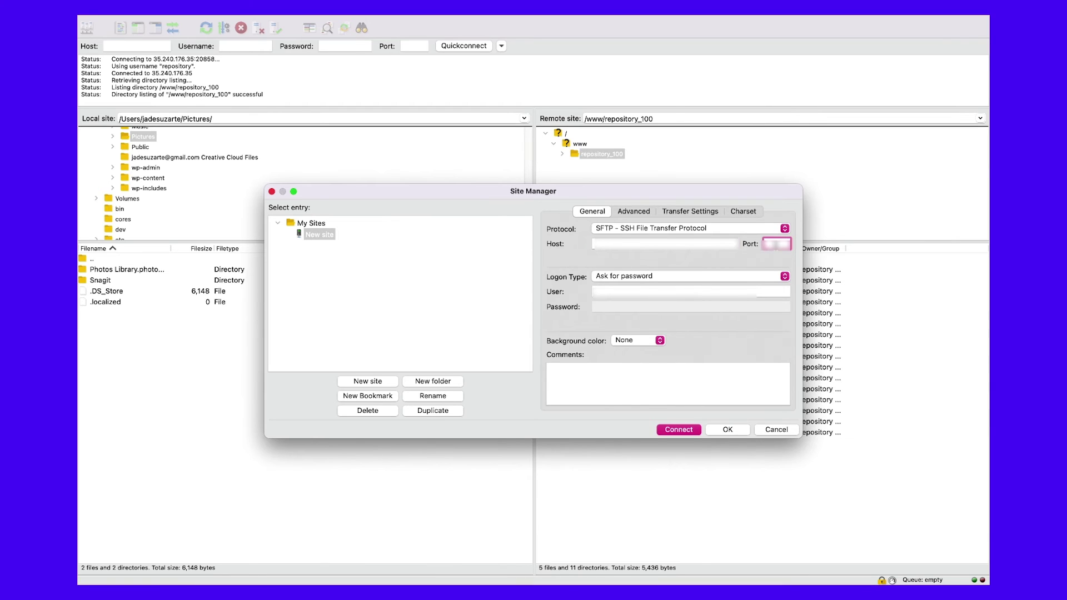
pyautogui.hotkey('shift', 'Tab')
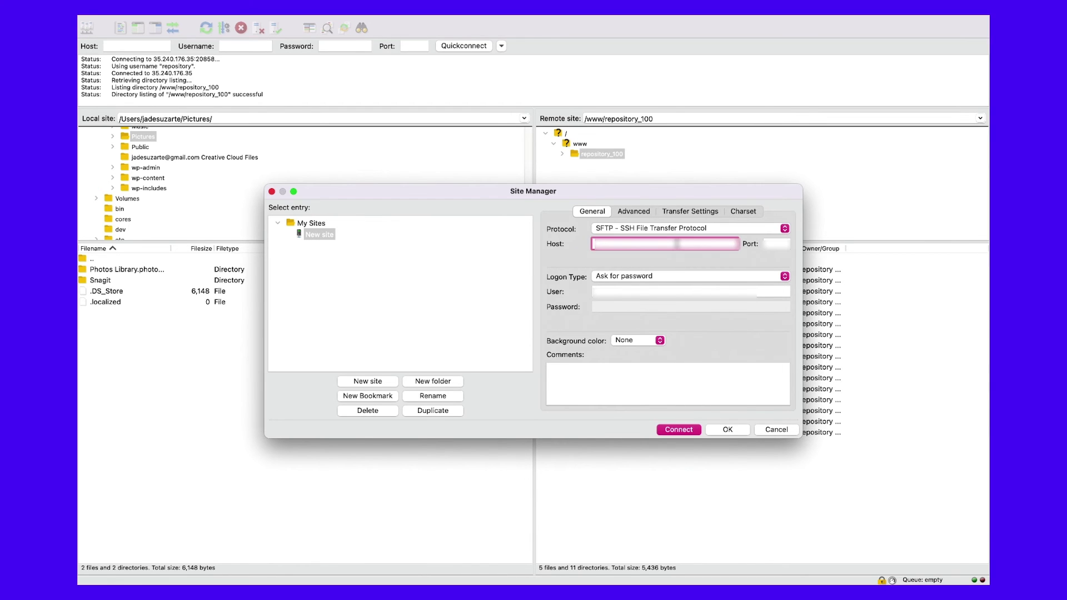
pyautogui.write('35.240.176.35')
pyautogui.press('Tab')
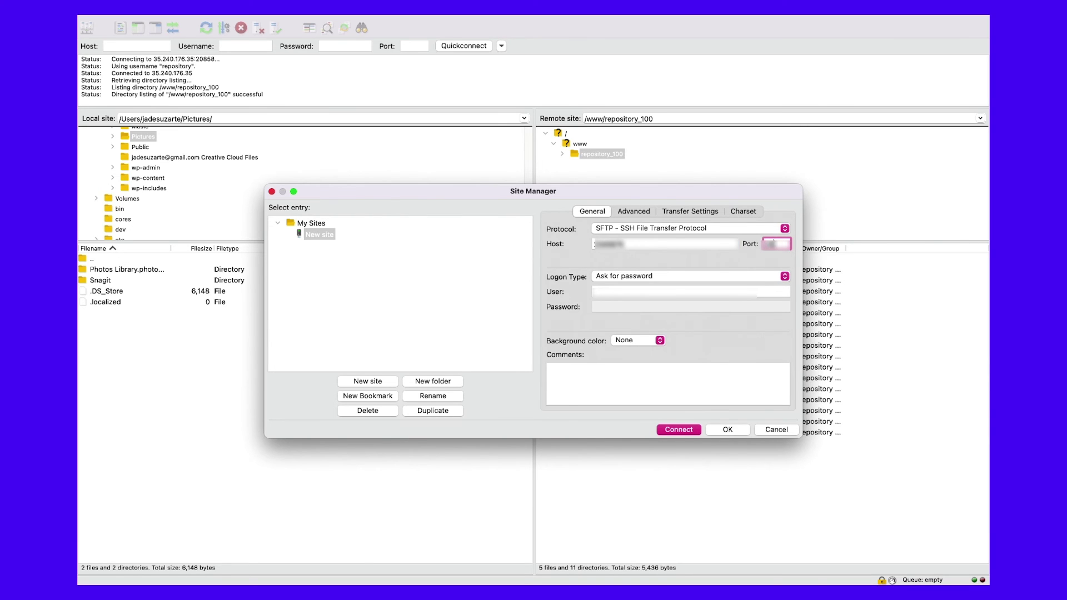
pyautogui.click(625, 291)
pyautogui.click(272, 192)
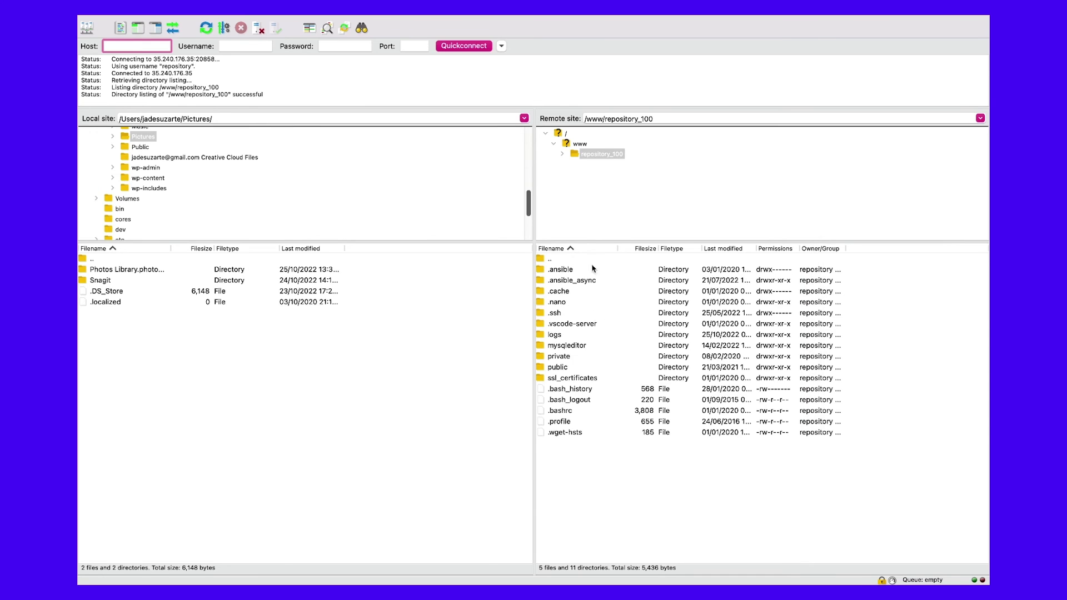
# - Open the public directory inside the remote repository_100 folder
pyautogui.click(571, 369)
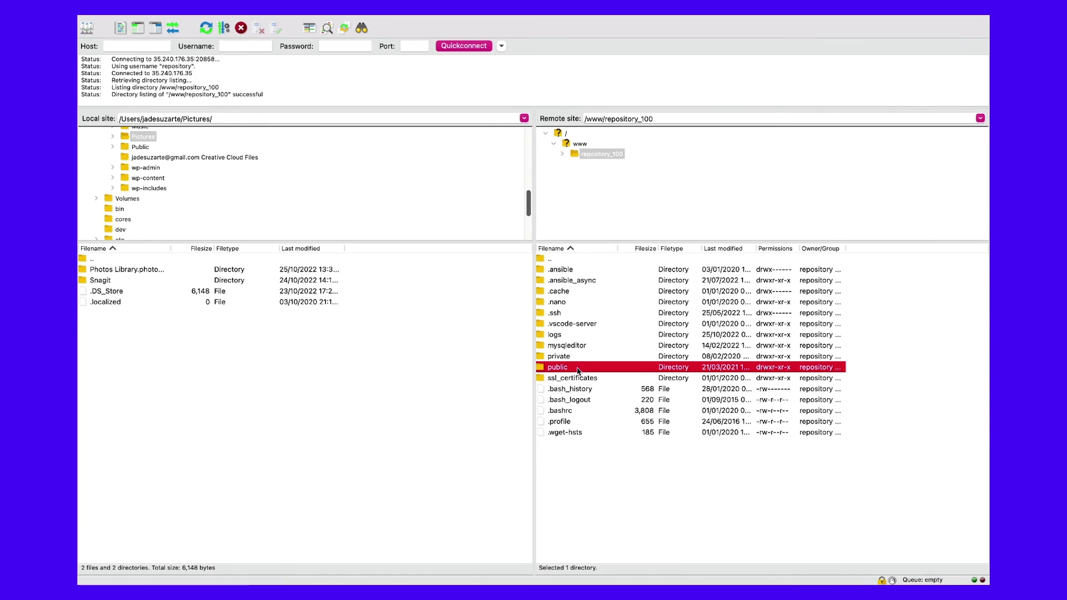